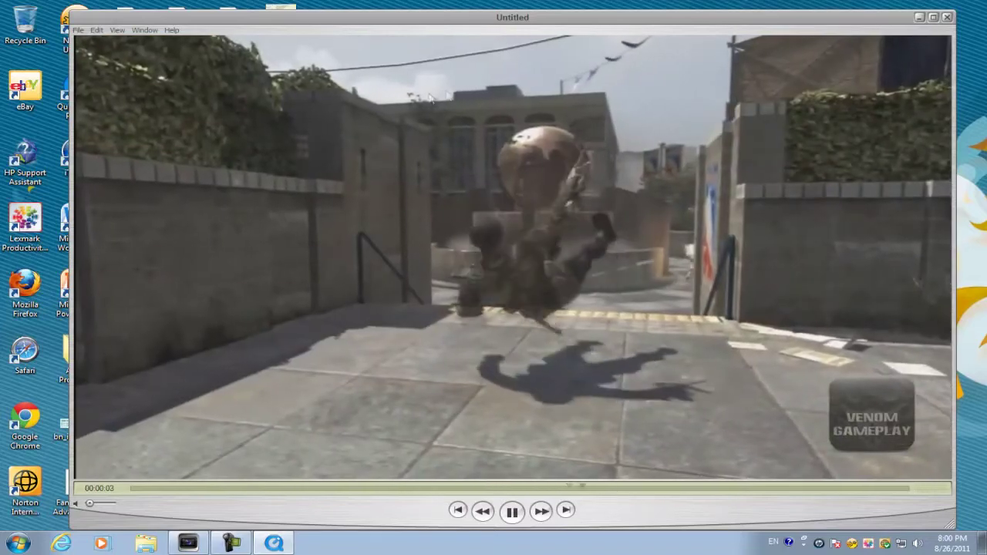
Pause the gameplay clip just after the explosion and close QuickTime Player to return to Vegas
{"action": "left_click", "coordinate": [511, 513]}
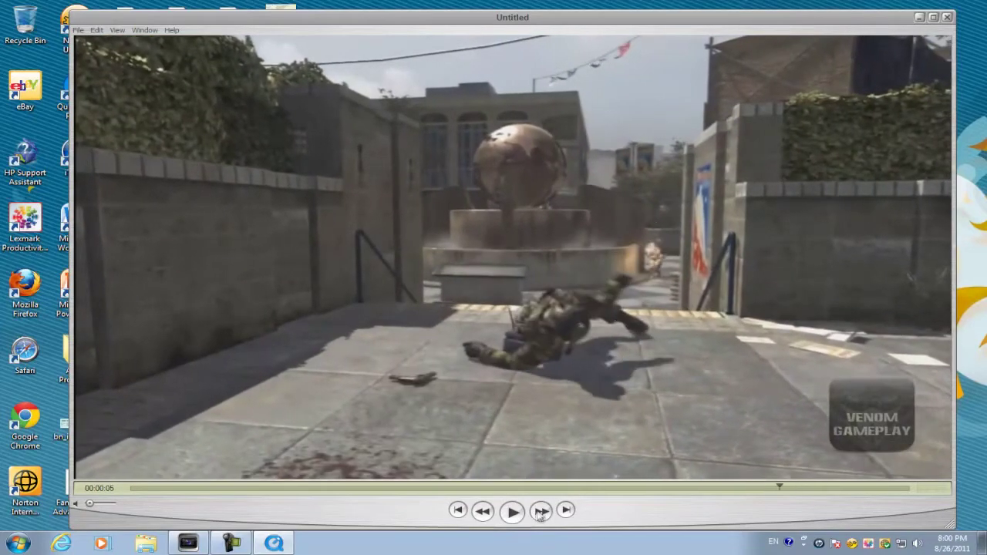
{"action": "left_click", "coordinate": [947, 19]}
{"action": "left_click", "coordinate": [188, 543]}
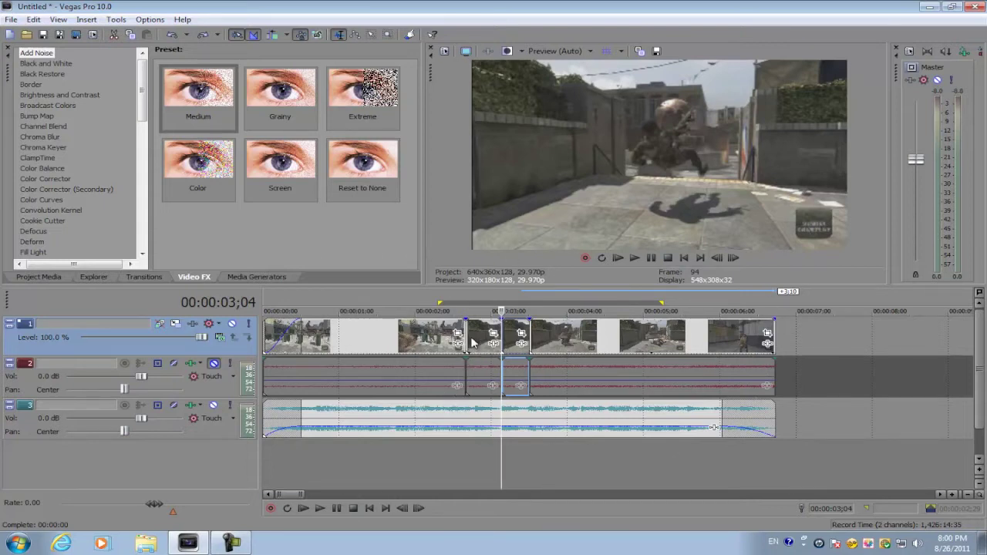
Select the track 3 gameplay audio, play from the 2;20 playhead, then park the playhead at 3;18
{"action": "left_click", "coordinate": [463, 417]}
{"action": "left_click", "coordinate": [462, 418]}
{"action": "left_click", "coordinate": [465, 408]}
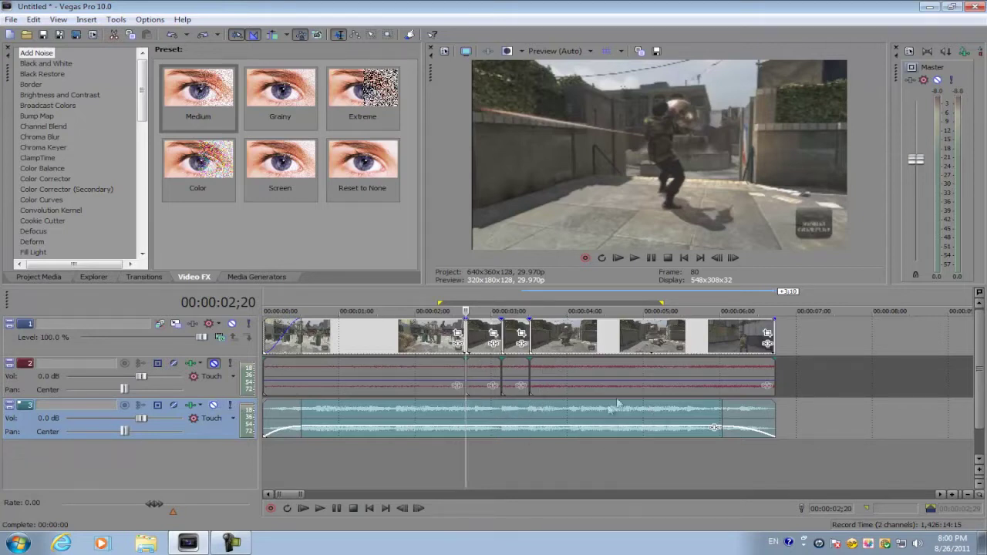
{"action": "key", "text": "space"}
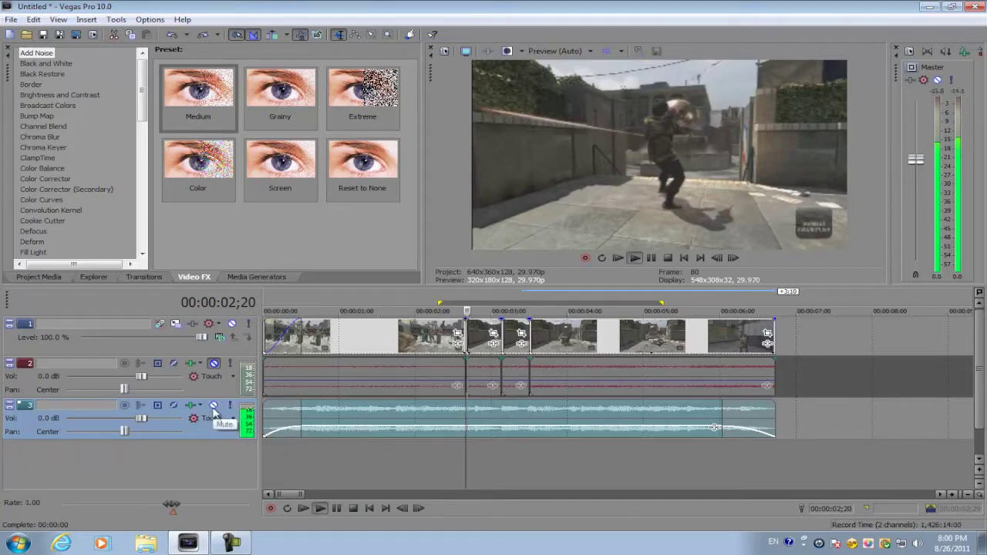
{"action": "key", "text": "space"}
{"action": "left_click", "coordinate": [538, 424]}
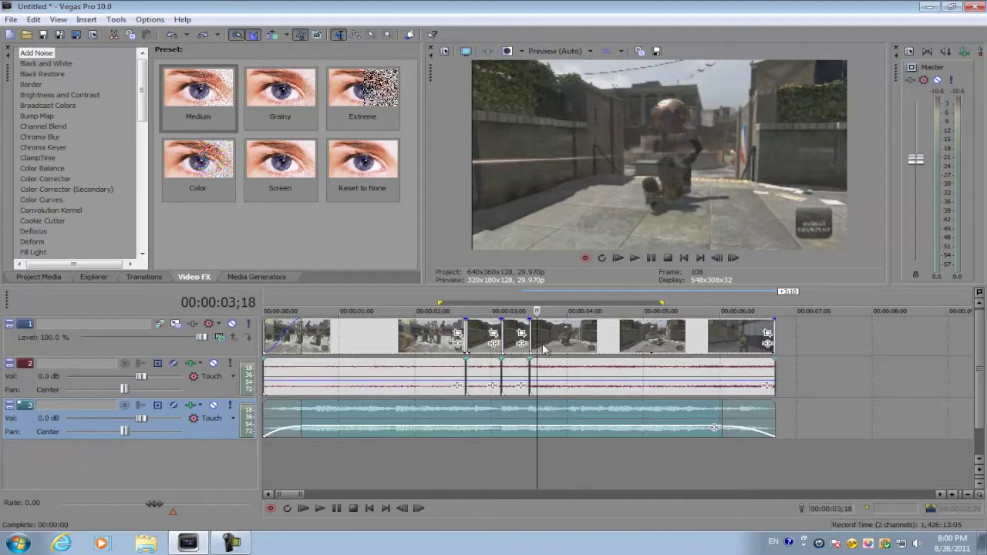
Zoom in and play the short piece starting at 3;04, checking its edges at 3;15 and 3;04
{"action": "scroll", "coordinate": [599, 344], "scroll_direction": "up", "scroll_amount": 2}
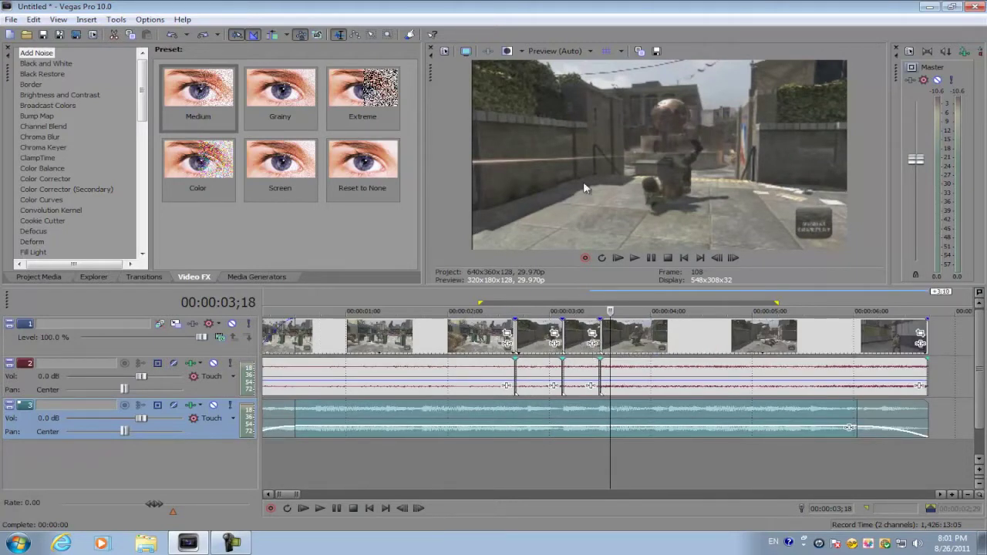
{"action": "left_click", "coordinate": [572, 347]}
{"action": "scroll", "coordinate": [572, 348], "scroll_direction": "up", "scroll_amount": 6}
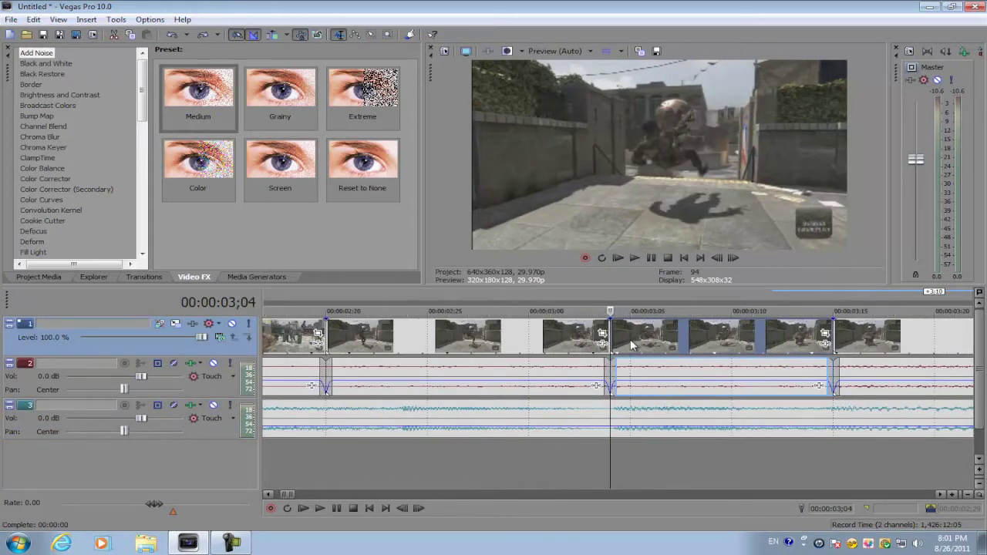
{"action": "key", "text": "space"}
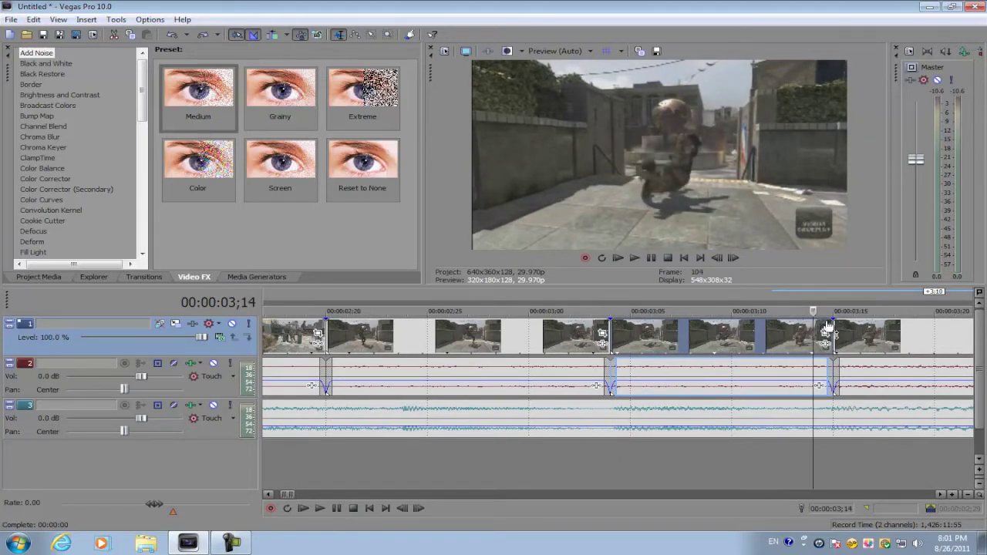
{"action": "left_click", "coordinate": [831, 328]}
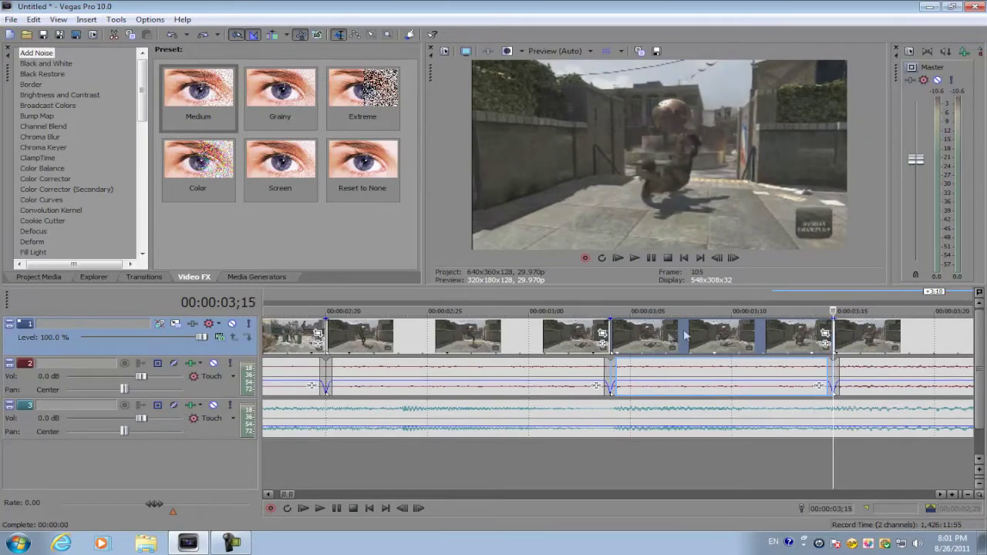
{"action": "left_click", "coordinate": [609, 337]}
{"action": "left_click", "coordinate": [628, 341]}
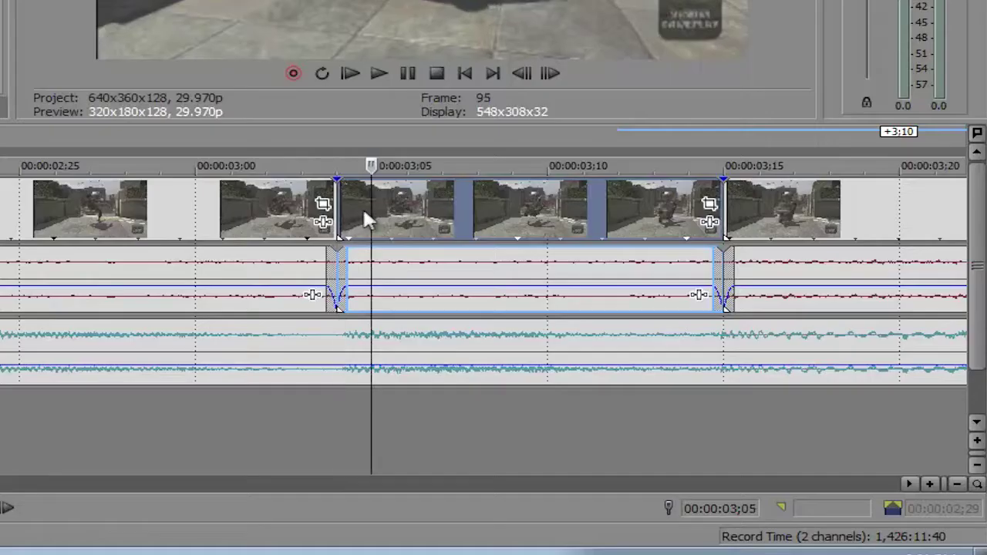
{"action": "scroll", "coordinate": [654, 361], "scroll_direction": "up", "scroll_amount": 5}
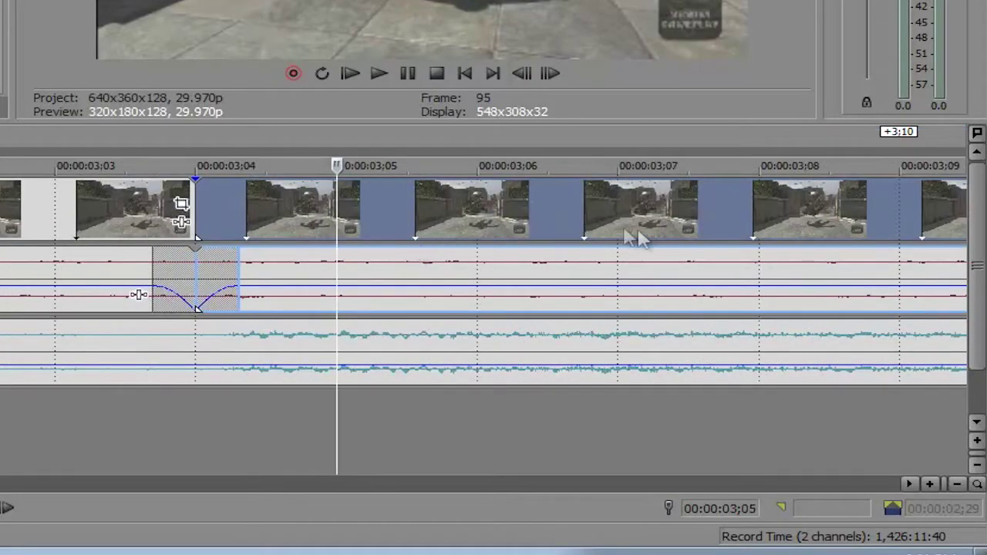
{"action": "scroll", "coordinate": [594, 224], "scroll_direction": "down", "scroll_amount": 3}
{"action": "scroll", "coordinate": [533, 267], "scroll_direction": "down", "scroll_amount": 2}
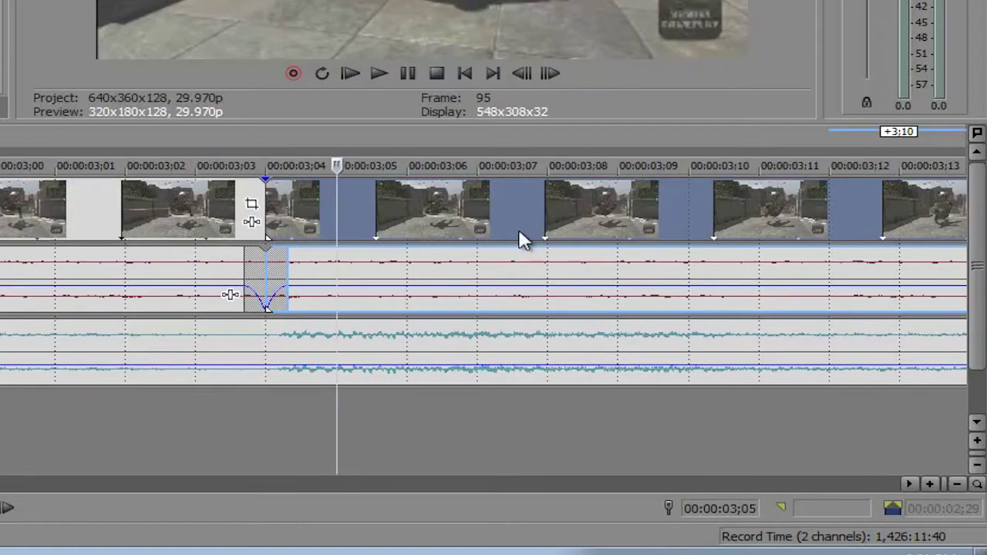
{"action": "scroll", "coordinate": [561, 236], "scroll_direction": "down", "scroll_amount": 3}
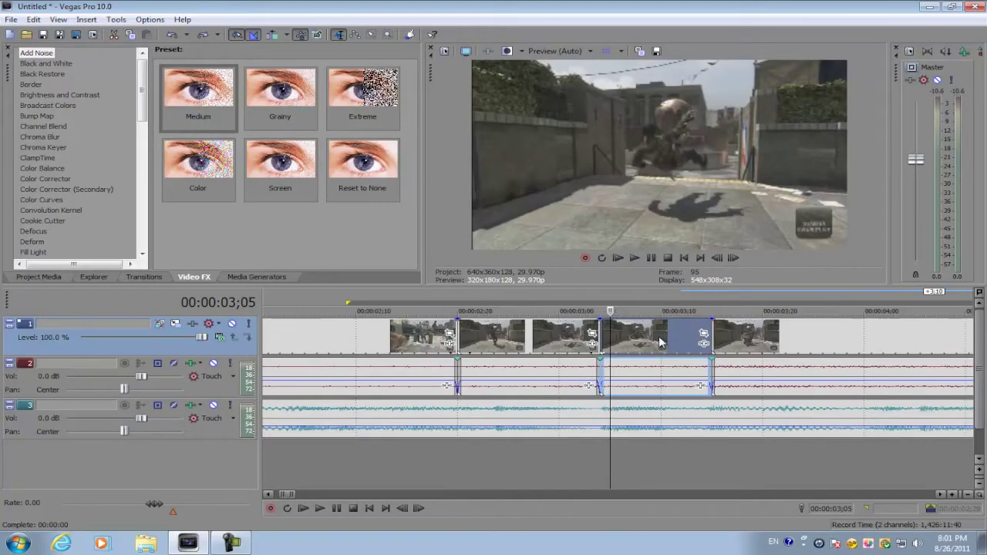
Push the rest of the clip later to open a gap after the short piece
{"action": "left_click_drag", "start_coordinate": [560, 339], "coordinate": [725, 352]}
{"action": "left_click", "coordinate": [526, 337]}
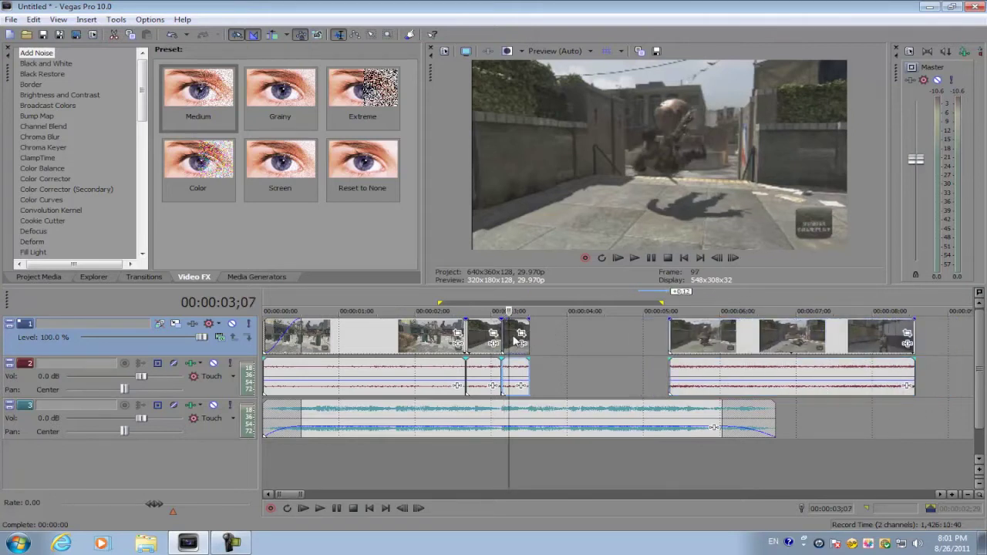
{"action": "scroll", "coordinate": [531, 341], "scroll_direction": "up", "scroll_amount": 4}
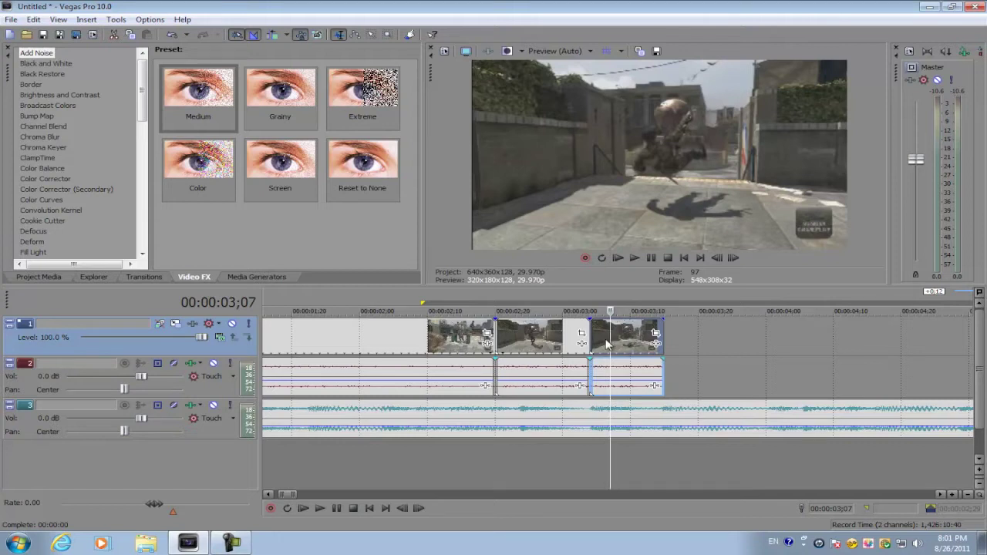
Ctrl-drag two copies of the short piece in sequence after it and play back to check them
{"action": "left_click_drag", "start_coordinate": [607, 344], "coordinate": [671, 341]}
{"action": "left_click", "coordinate": [624, 343]}
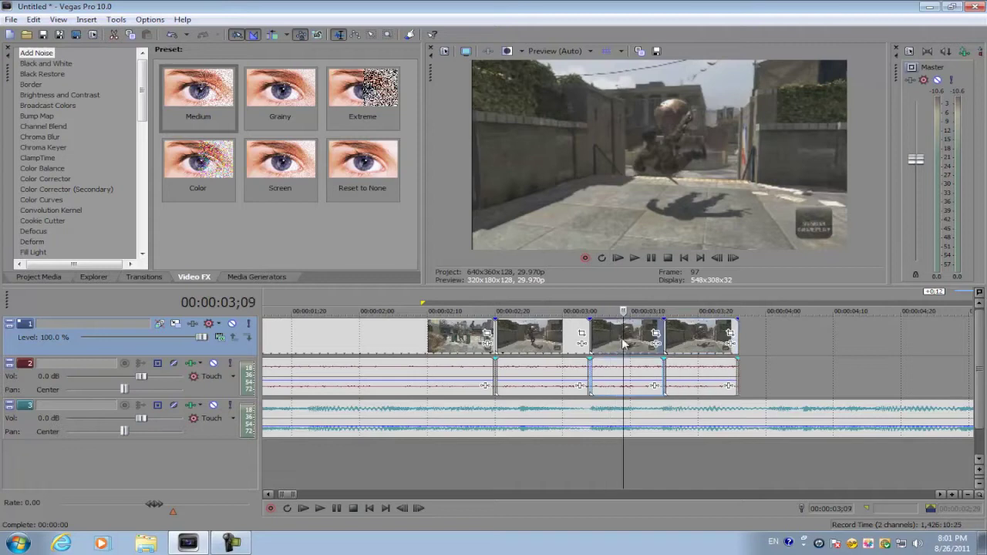
{"action": "left_click", "coordinate": [698, 342]}
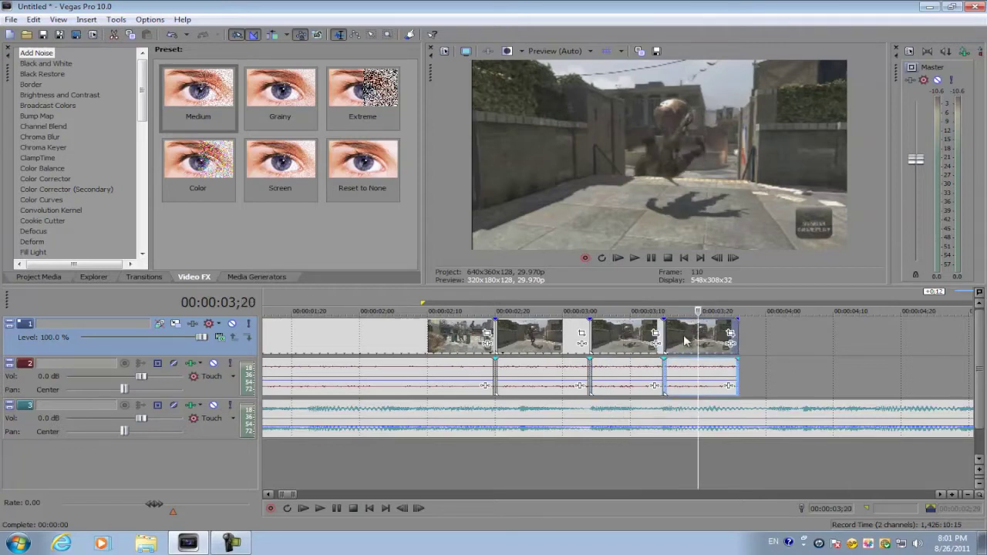
{"action": "left_click_drag", "start_coordinate": [685, 341], "coordinate": [757, 338]}
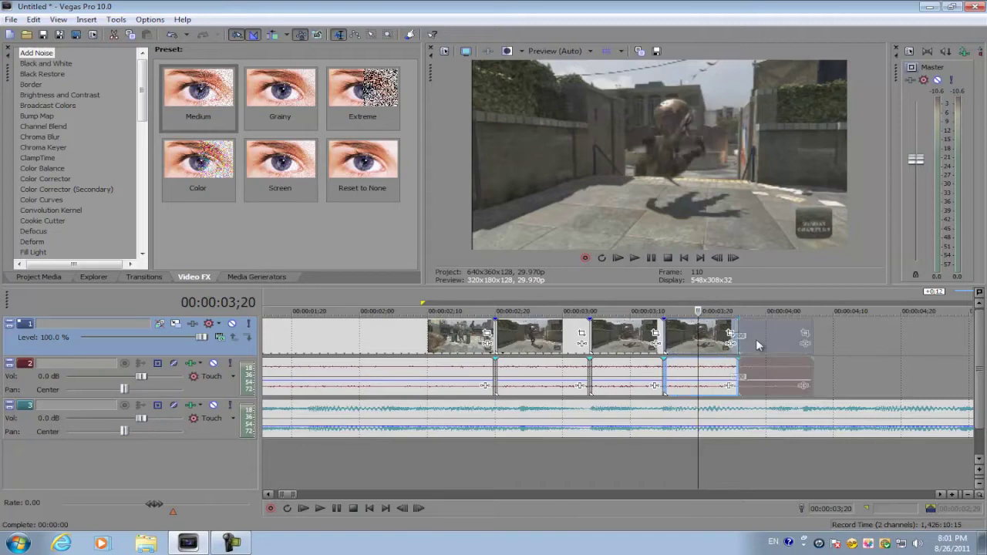
{"action": "key", "text": "space"}
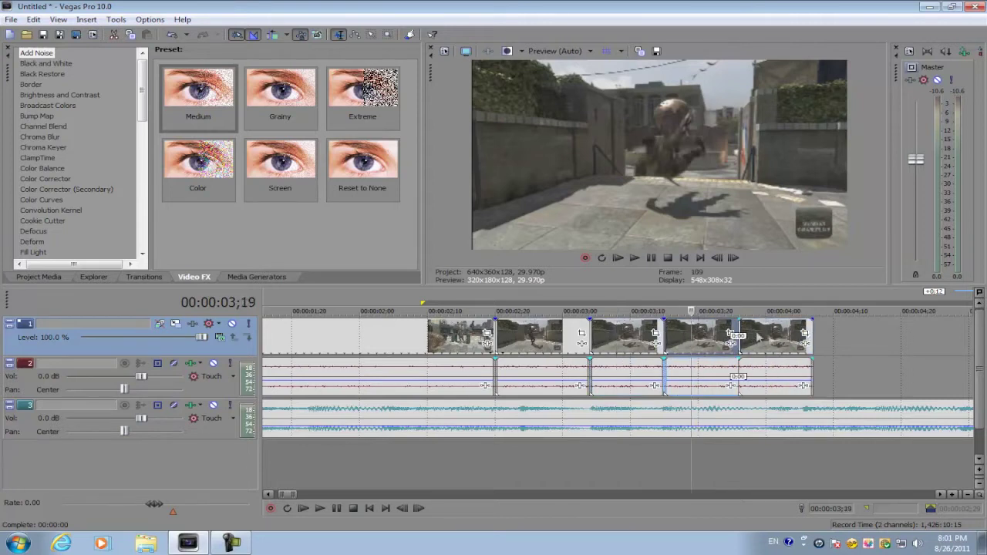
{"action": "left_click", "coordinate": [698, 342]}
{"action": "left_click", "coordinate": [617, 342]}
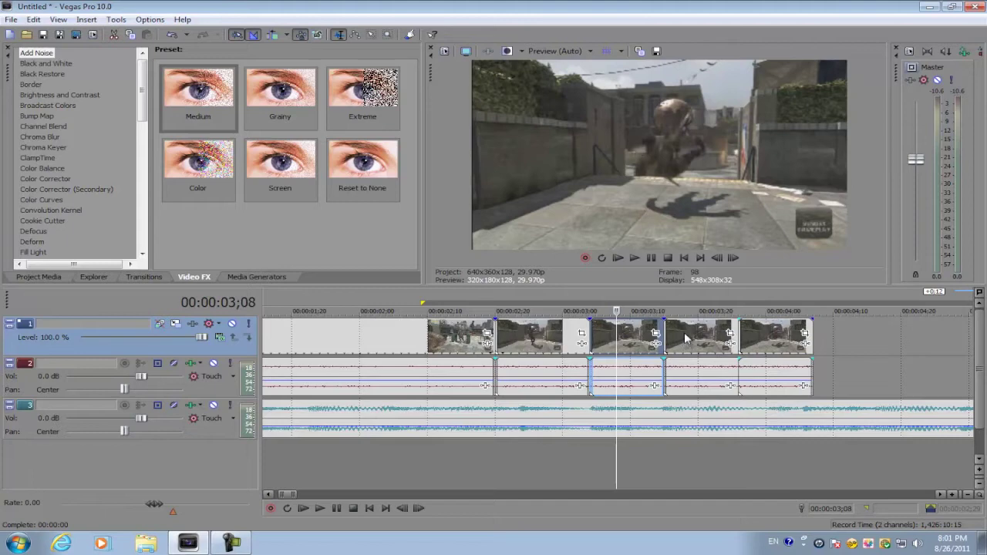
Apply Reverse to the fourth clip, the middle copy, from its right-click menu
{"action": "left_click", "coordinate": [698, 334]}
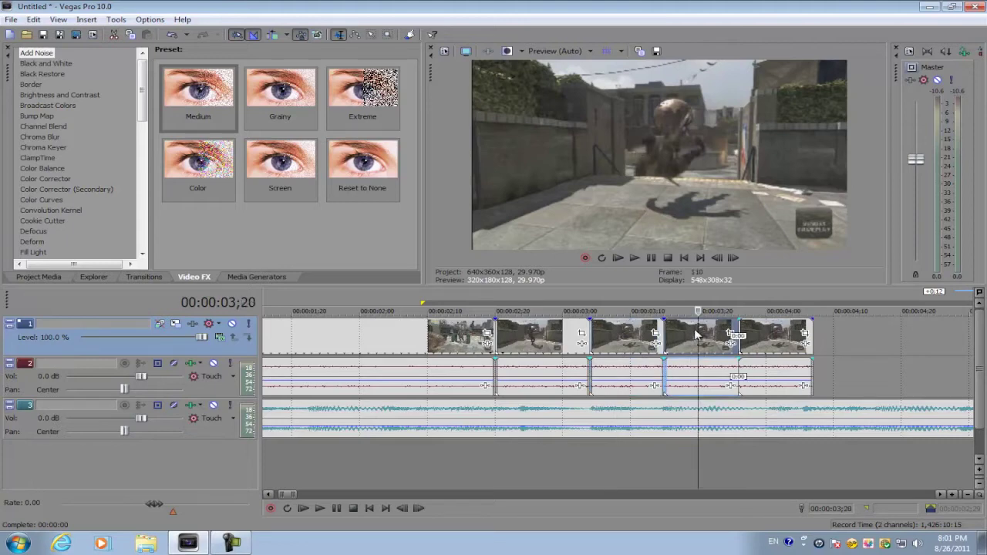
{"action": "right_click", "coordinate": [697, 334]}
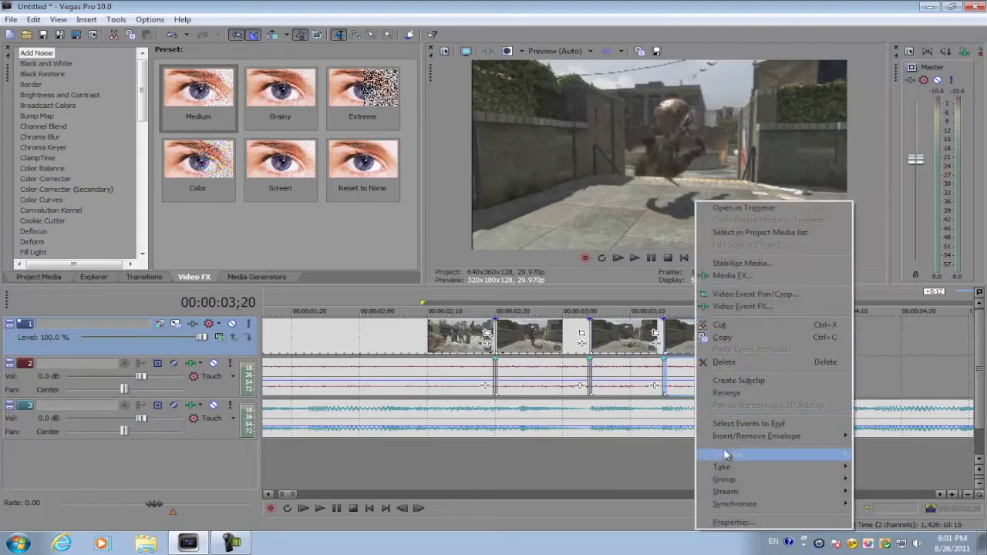
{"action": "left_click", "coordinate": [672, 345]}
{"action": "right_click", "coordinate": [704, 347]}
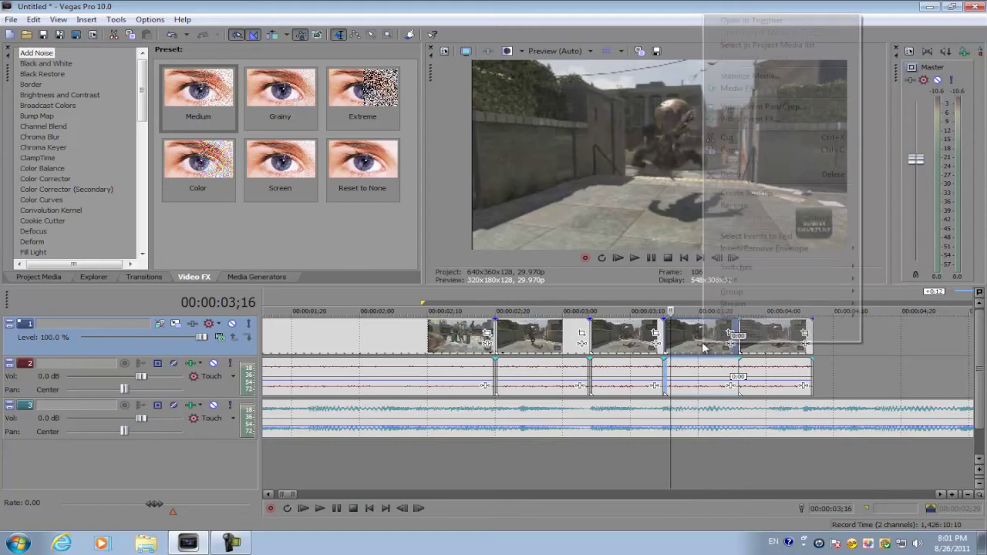
{"action": "left_click", "coordinate": [735, 206]}
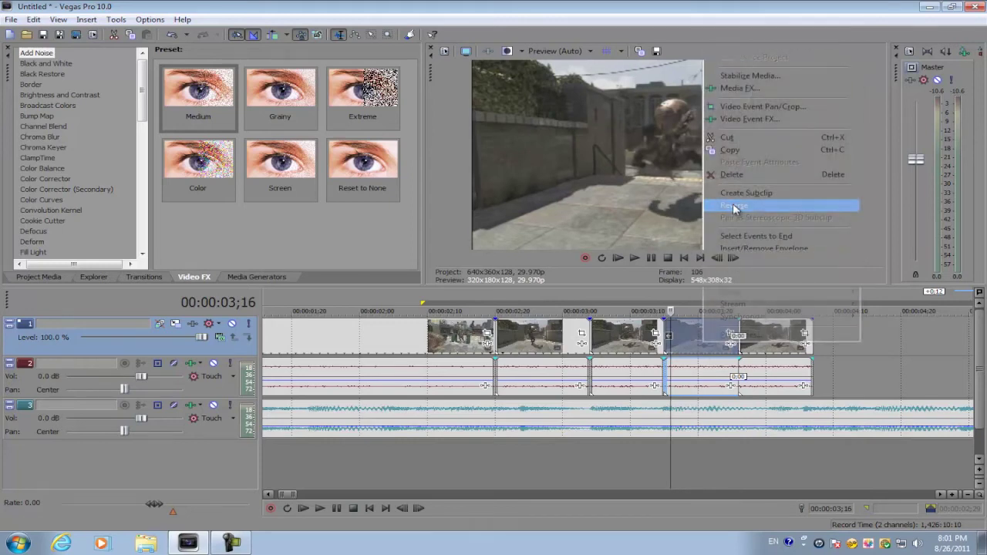
{"action": "key", "text": "Left"}
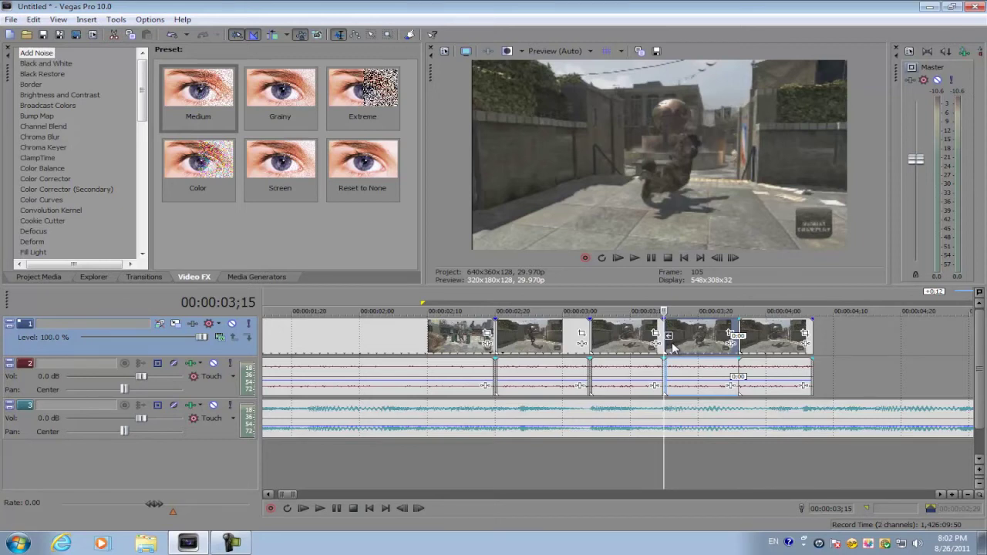
Play the sequence from 3;05 to check the reversed copy
{"action": "left_click", "coordinate": [597, 341]}
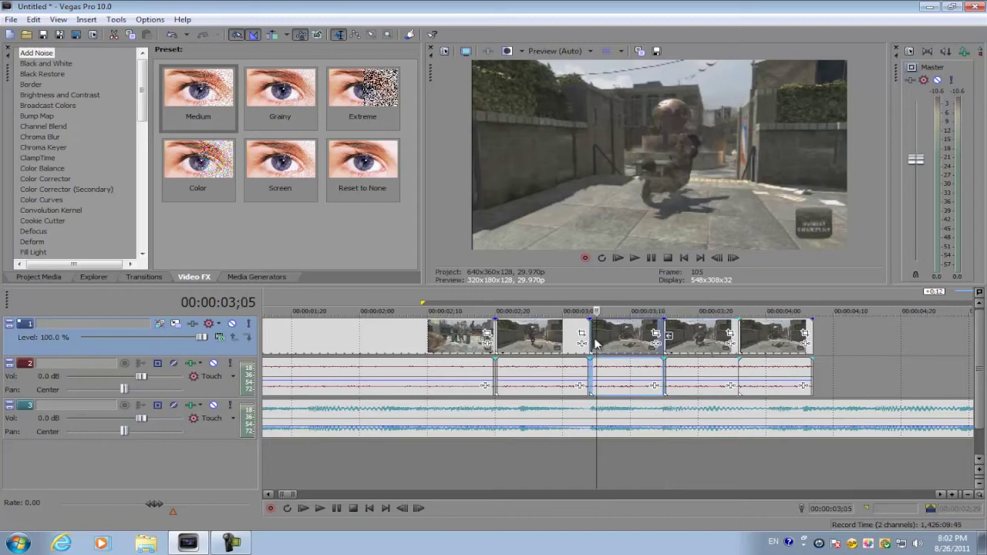
{"action": "key", "text": "space"}
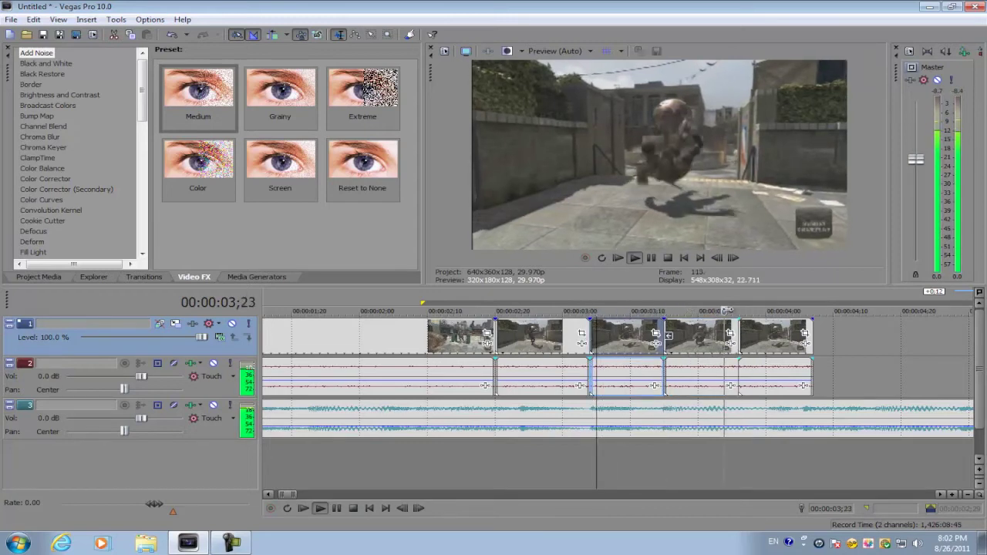
{"action": "key", "text": "space"}
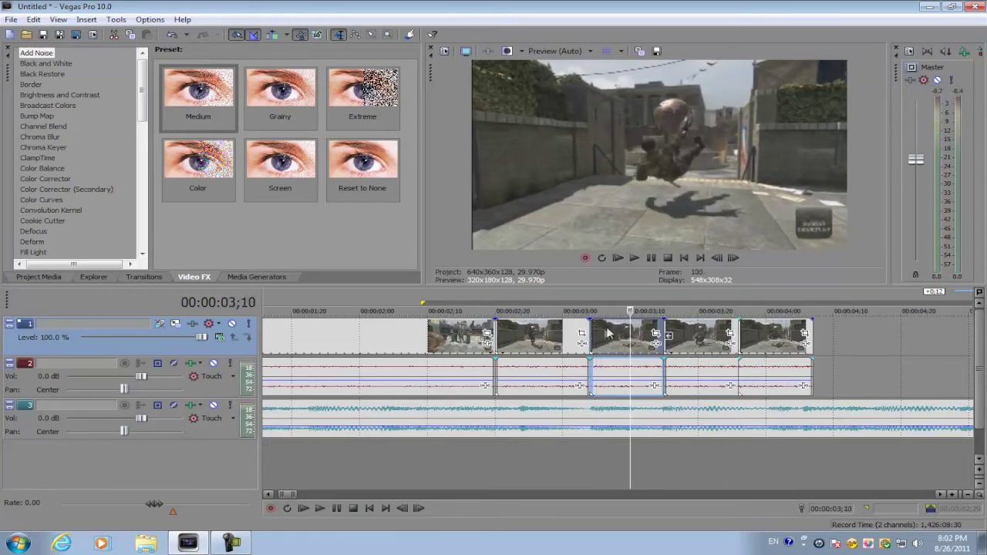
Mute the music track 3 and slide the later footage left to close the gap
{"action": "left_click", "coordinate": [214, 406]}
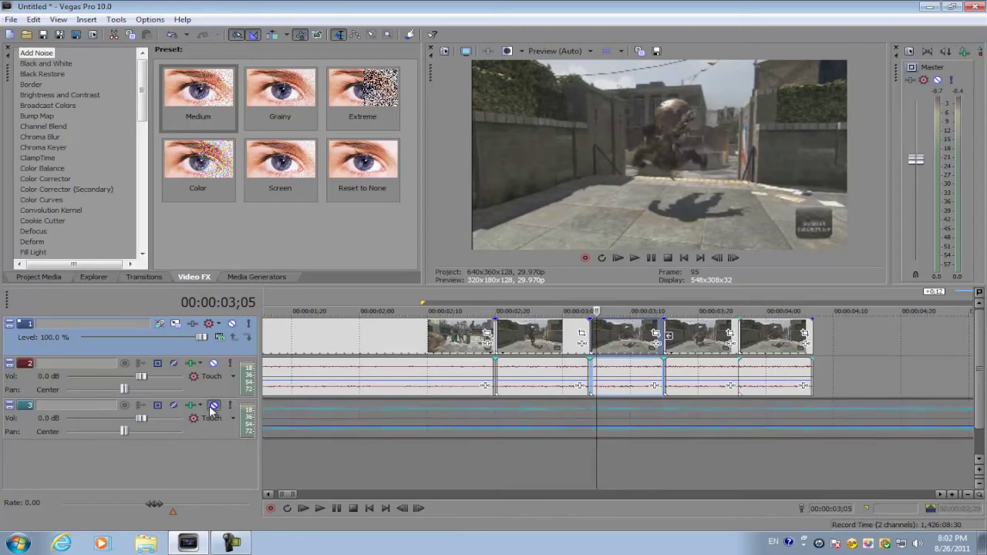
{"action": "key", "text": "space"}
{"action": "key", "text": "space"}
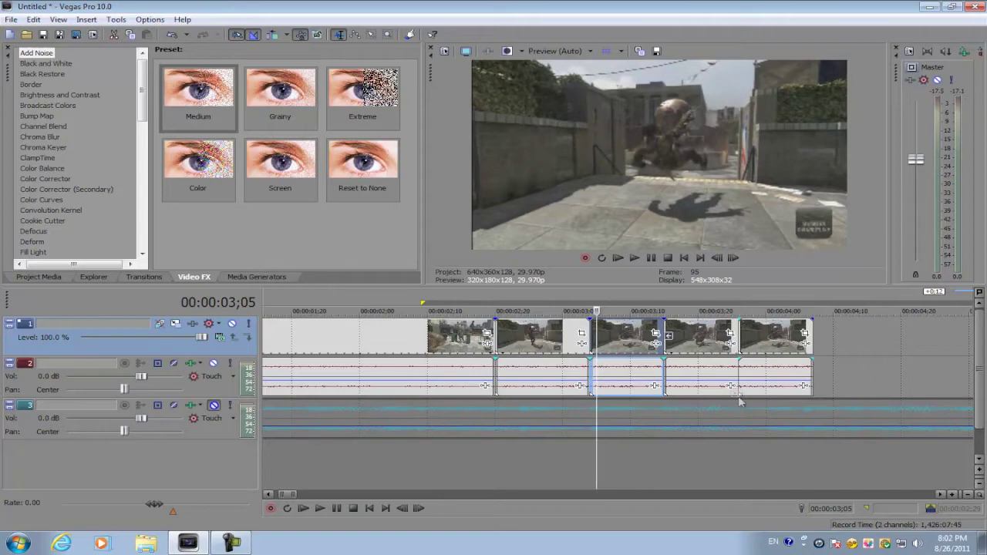
{"action": "scroll", "coordinate": [739, 395], "scroll_direction": "down", "scroll_amount": 4}
{"action": "left_click_drag", "start_coordinate": [742, 392], "coordinate": [662, 353]}
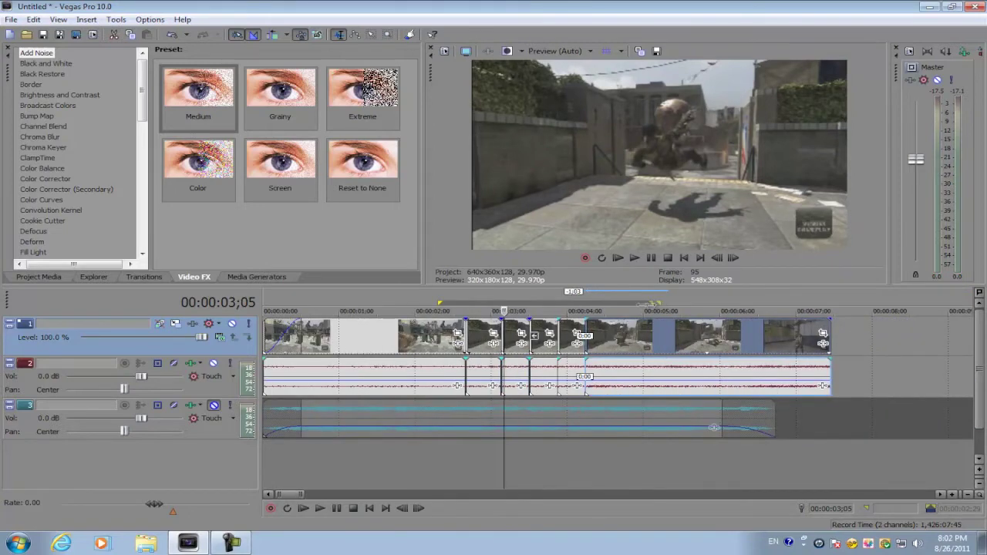
Unmute track 3 and preview the looped time-reverse section, then stop playback
{"action": "left_click", "coordinate": [214, 406]}
{"action": "key", "text": "space"}
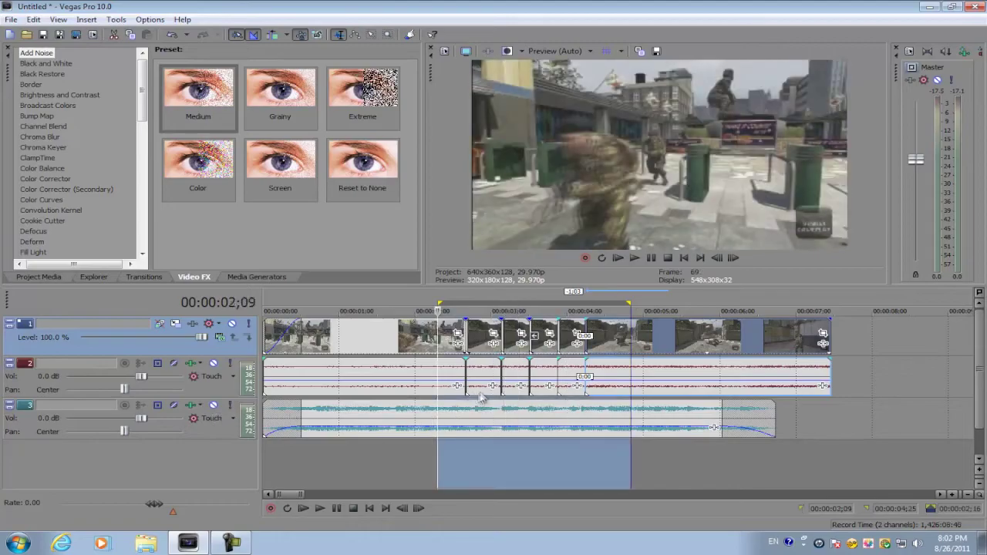
{"action": "scroll", "coordinate": [494, 394], "scroll_direction": "up", "scroll_amount": 3}
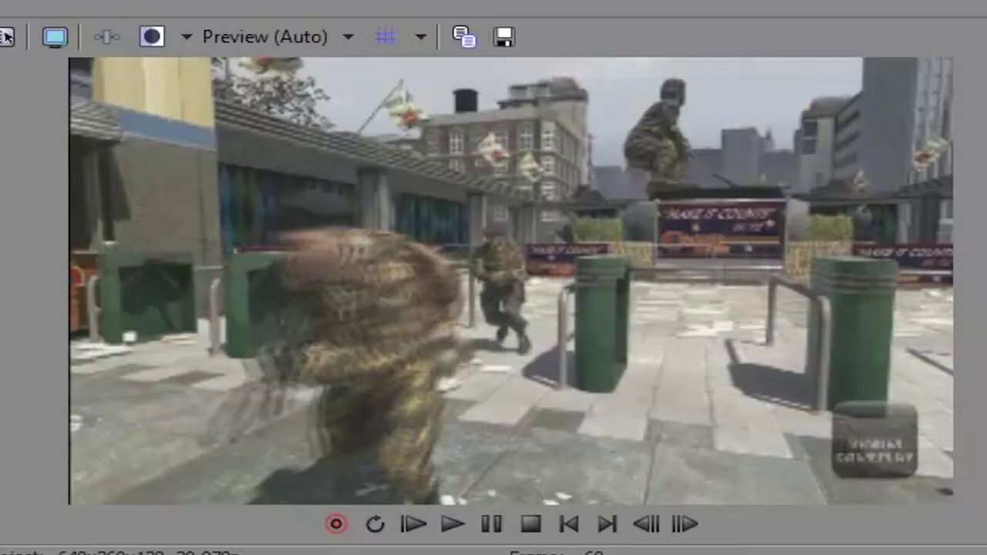
{"action": "key", "text": "space"}
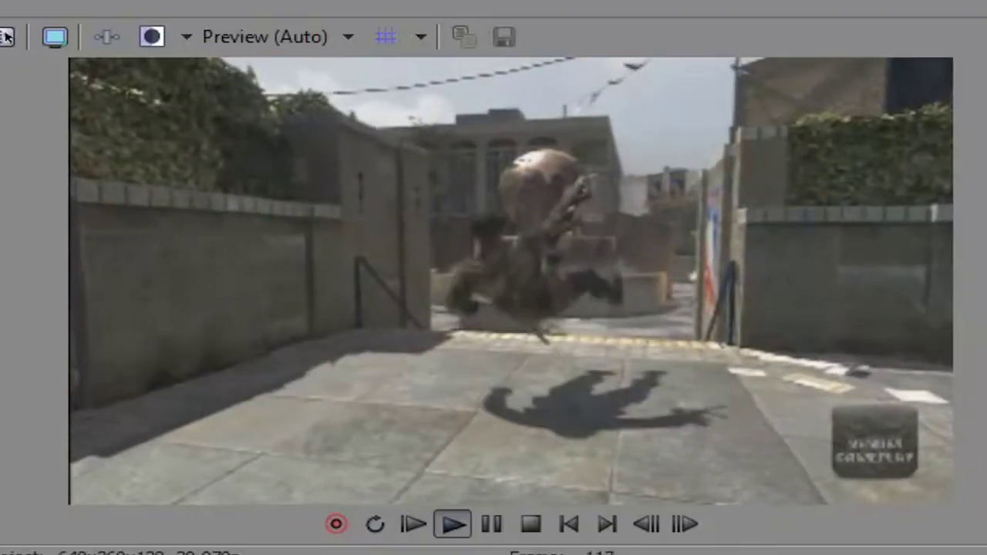
{"action": "key", "text": "space"}
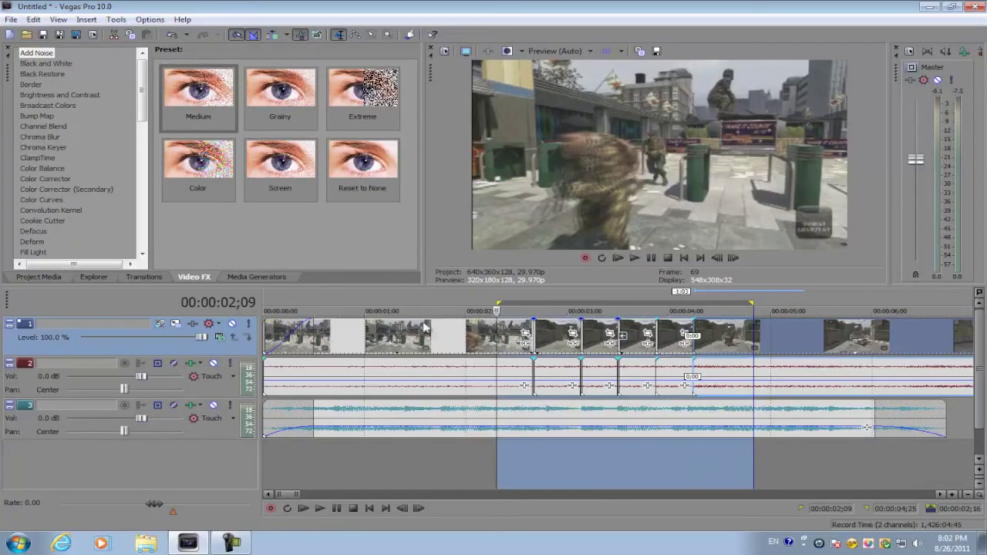